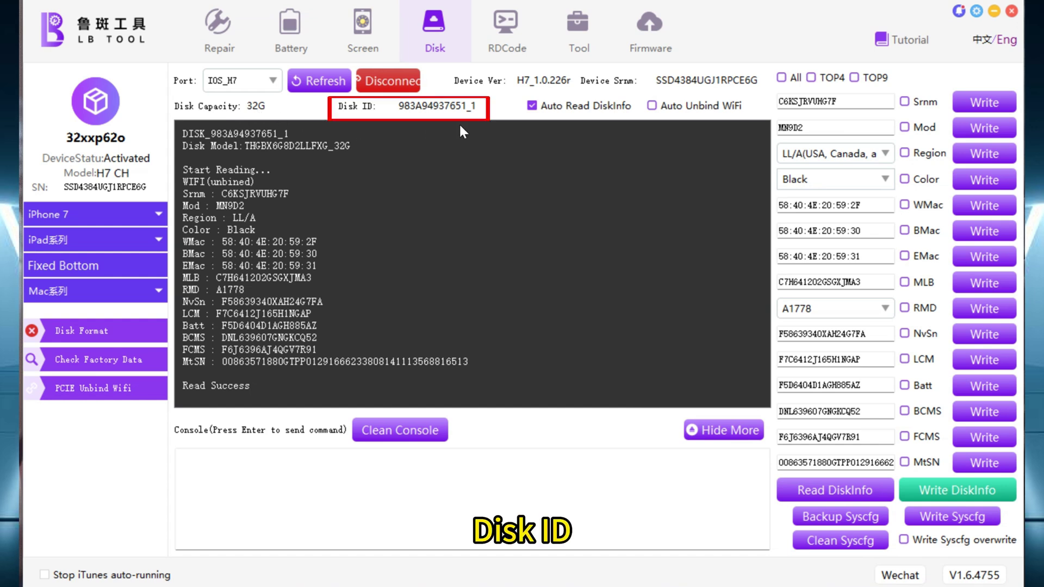
# Step: Review the supported iPhone and iPad model lists in the left sidebar
pyautogui.click(132, 214)
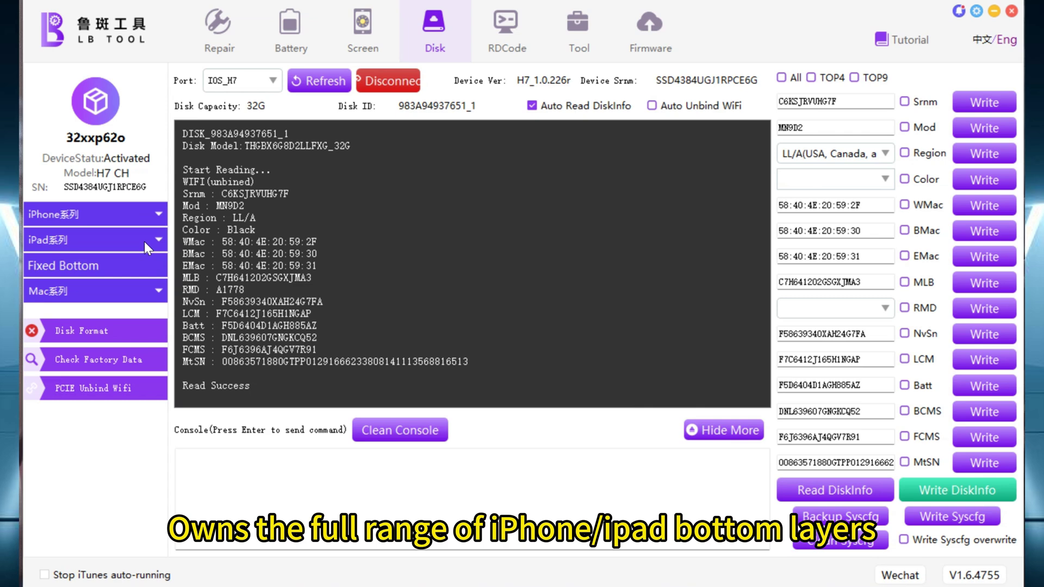
pyautogui.click(144, 242)
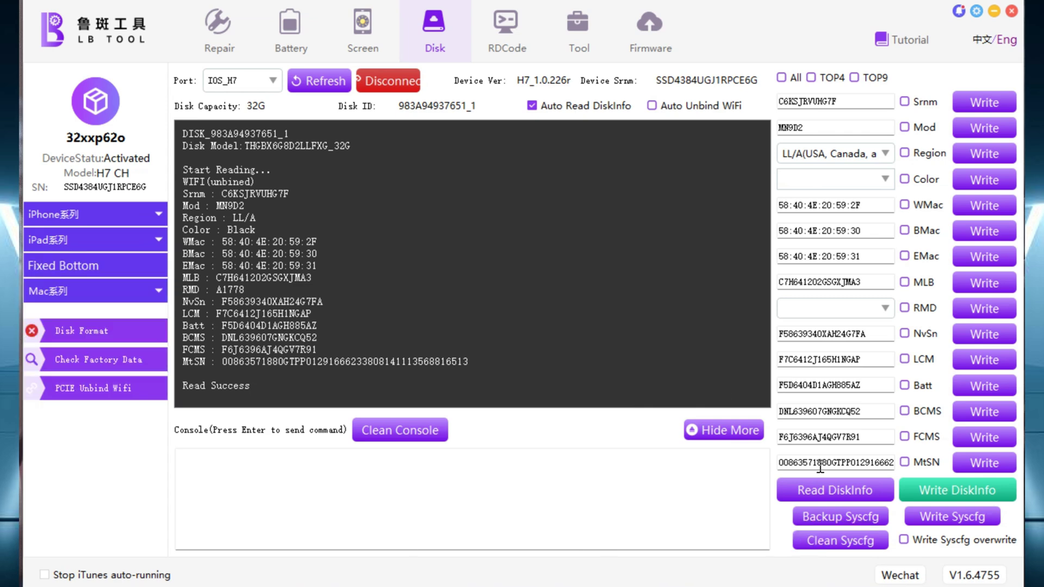
# Step: Re-read the disk info and save a backup of its syscfg
pyautogui.click(833, 491)
pyautogui.click(840, 518)
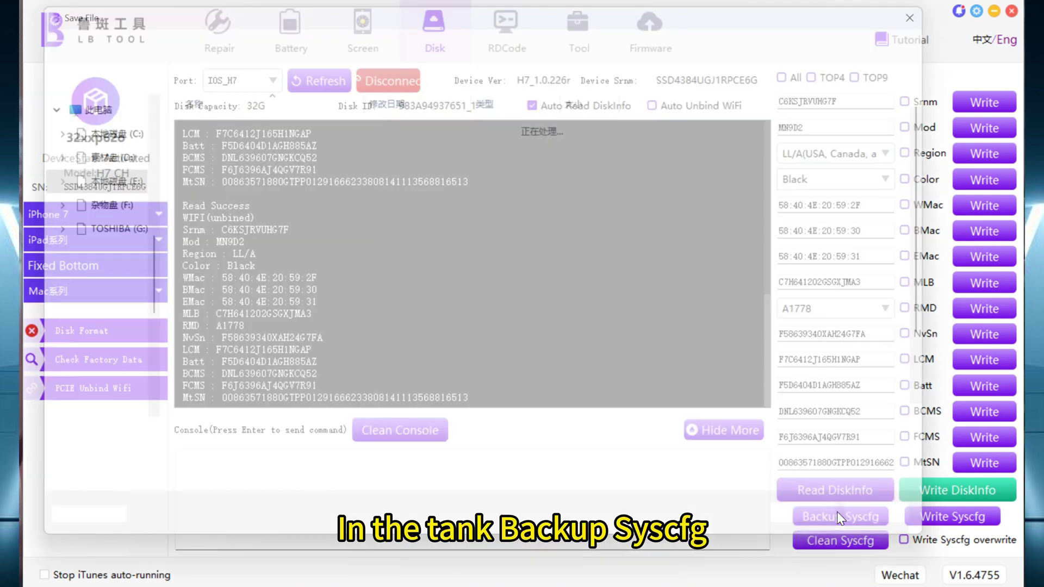
pyautogui.click(822, 535)
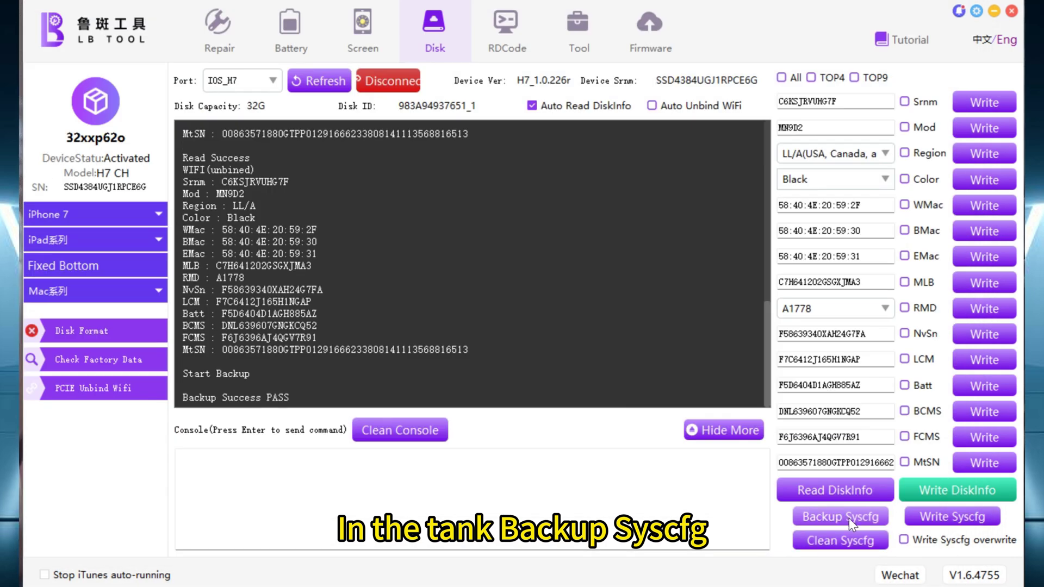
# Step: Write the saved syscfg text file back (63 items), then erase all syscfg and re-read
pyautogui.click(846, 540)
pyautogui.click(490, 486)
pyautogui.click(848, 542)
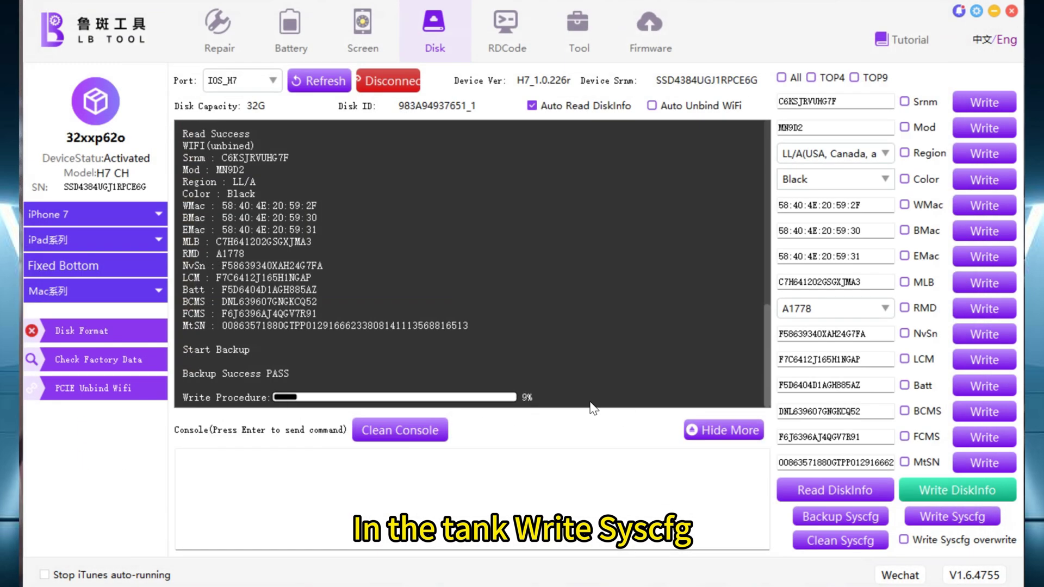
pyautogui.click(811, 541)
pyautogui.click(830, 495)
pyautogui.write('SADADWFWDWFAWD')
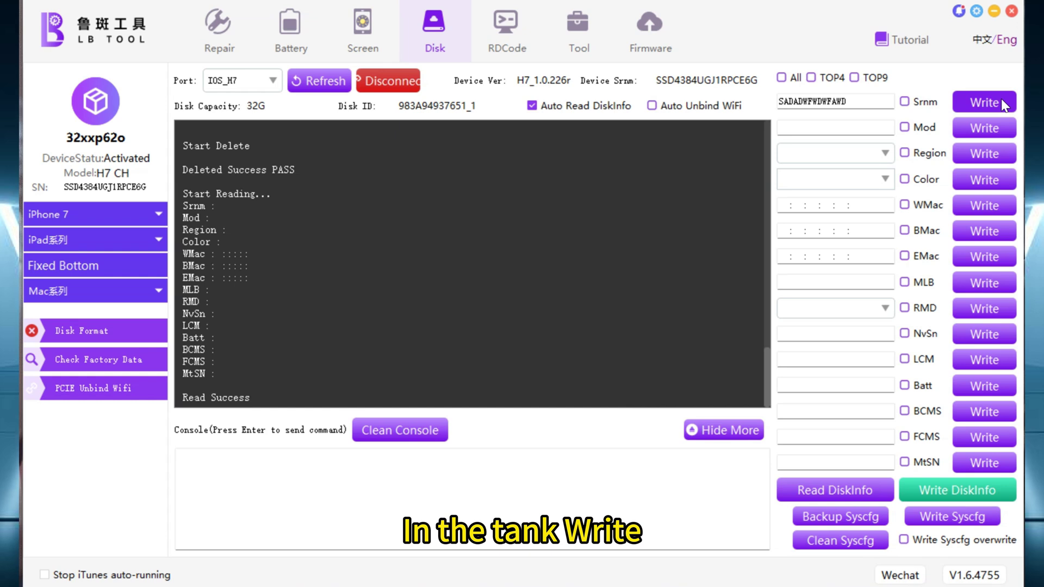
# Step: Save Srnm SADADWFWDWFAWD to the disk and run a Standard Fix disk format
pyautogui.click(1002, 99)
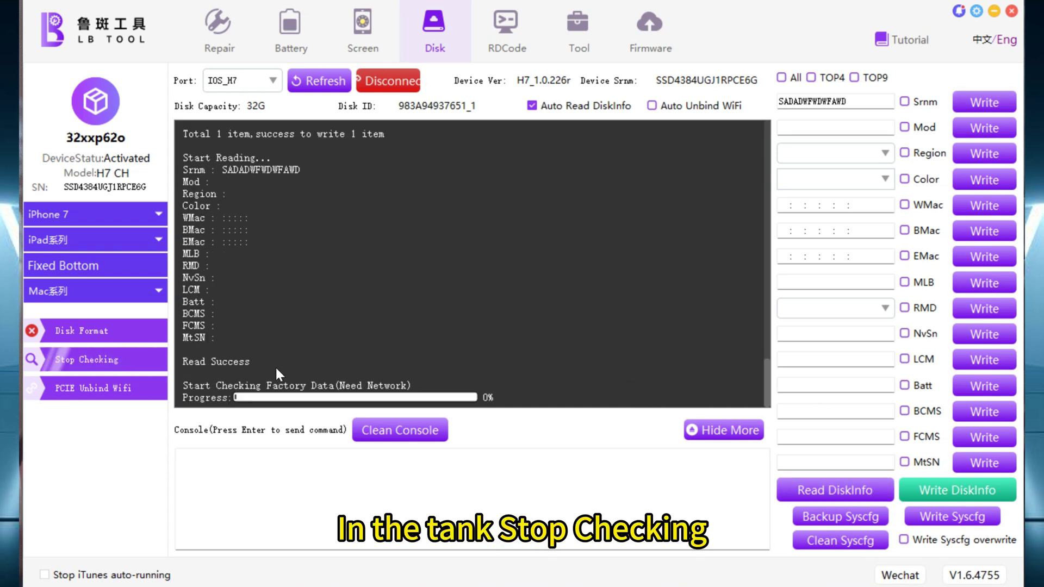
pyautogui.click(81, 330)
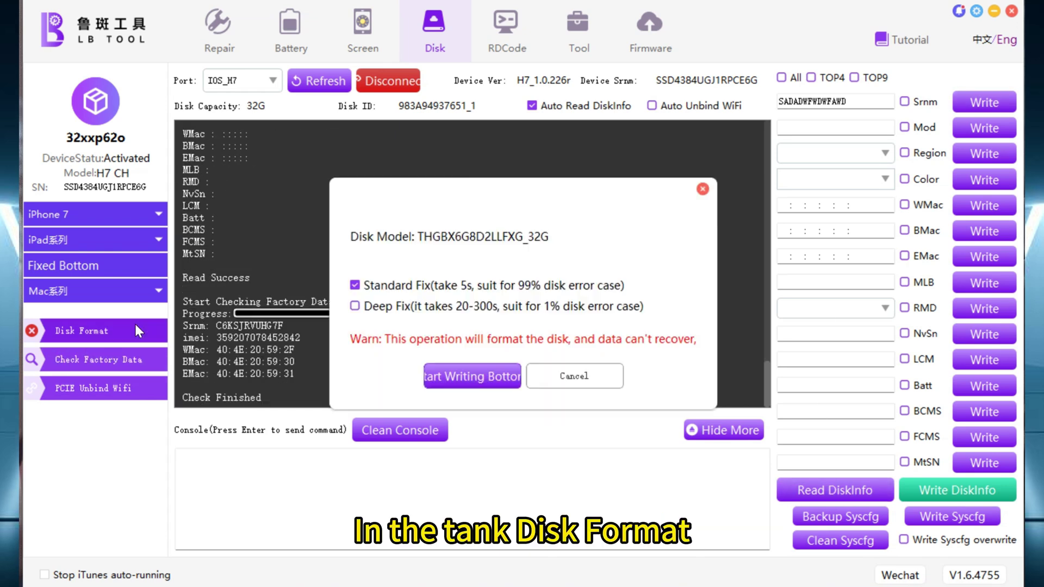
pyautogui.click(438, 375)
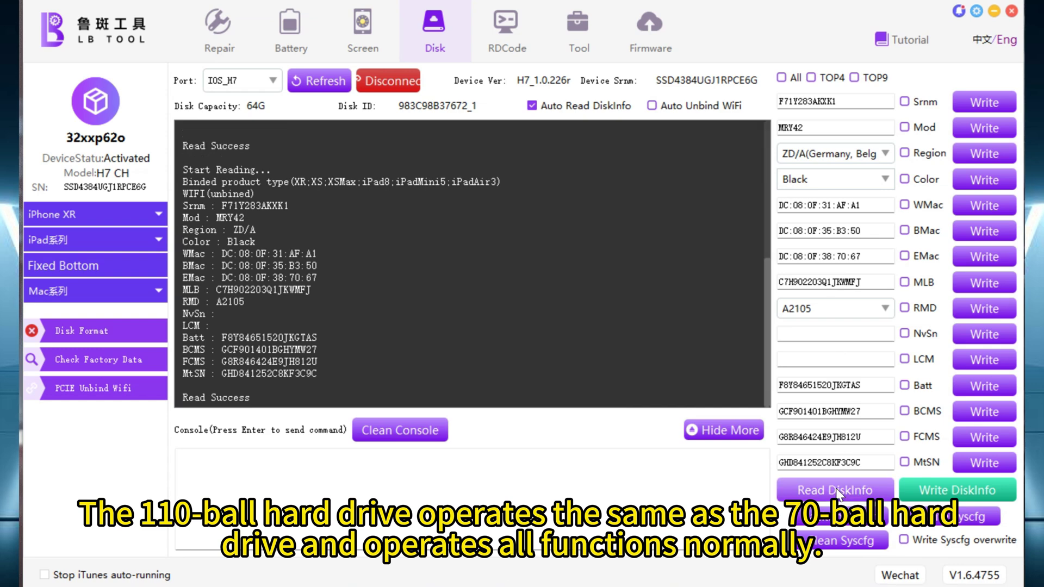
# Step: Write iPhone XS Max data to the 64G disk and start its factory-data check
pyautogui.click(112, 210)
pyautogui.click(121, 272)
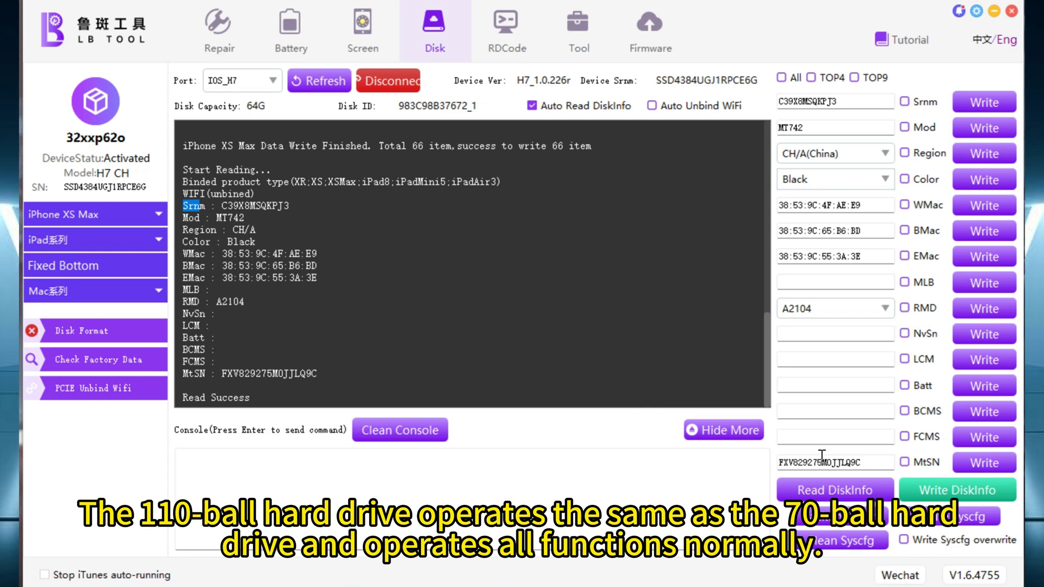
pyautogui.click(149, 362)
pyautogui.click(445, 330)
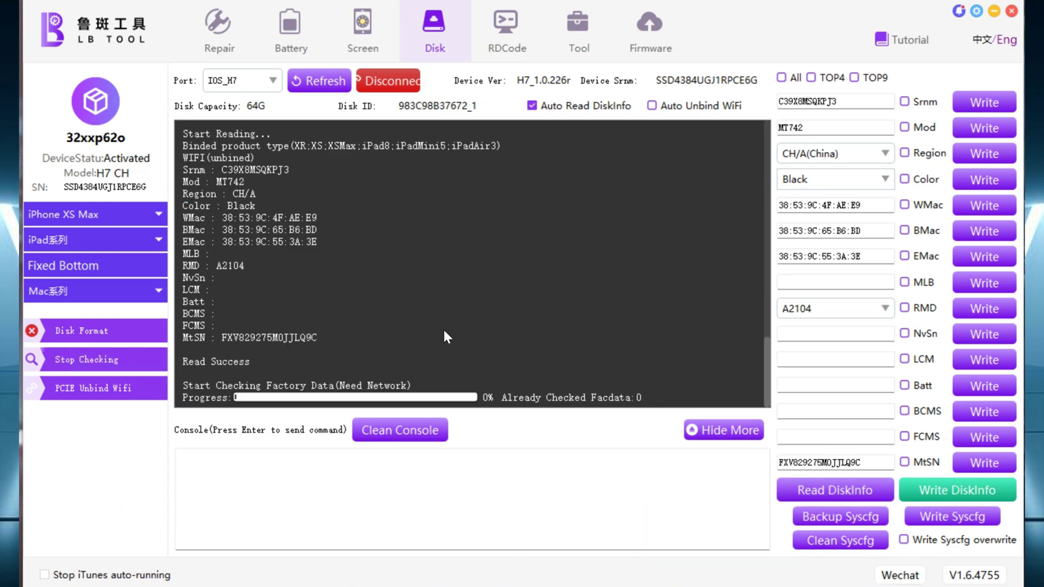